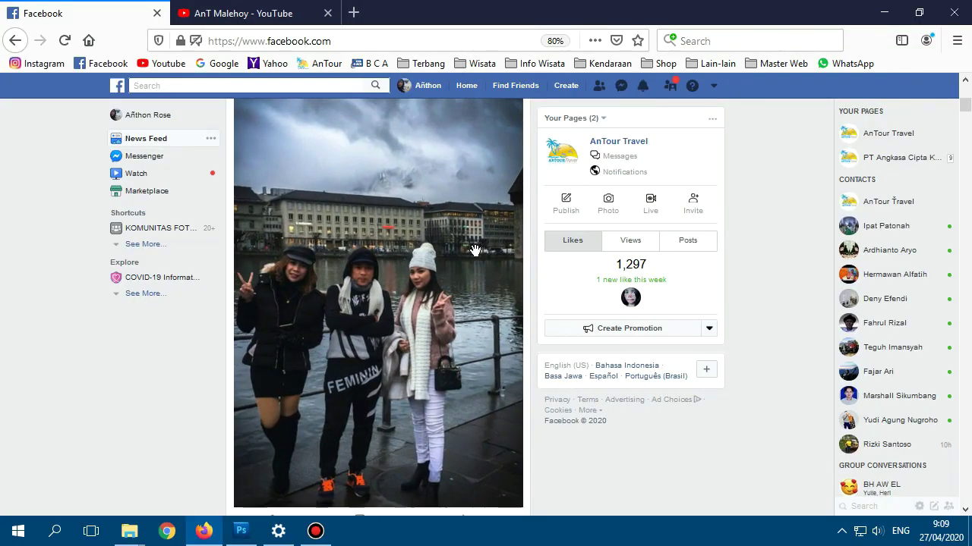
On a new Layer 1, drag a Black, White gradient from image top to bottom, then hide that layer
scroll(415, 330, down, 1)
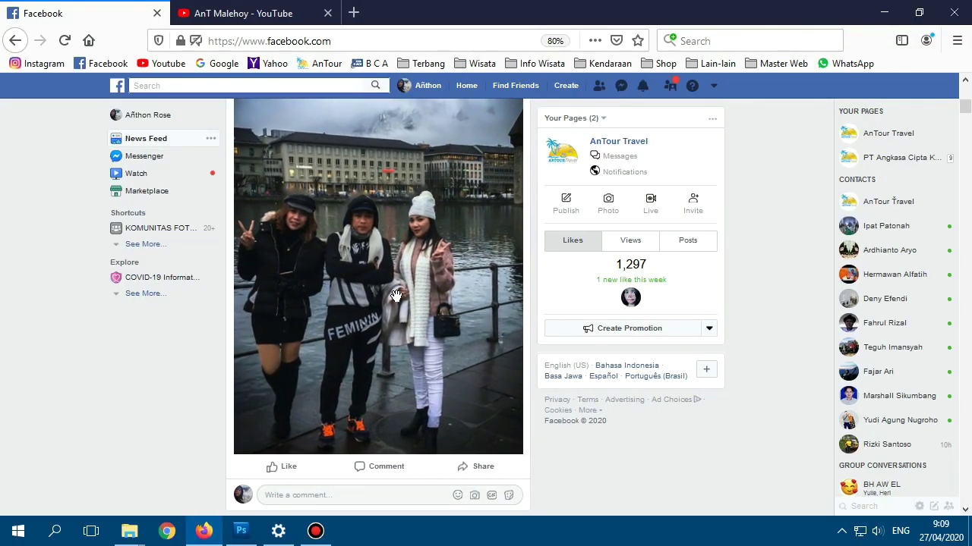
scroll(407, 284, up, 1)
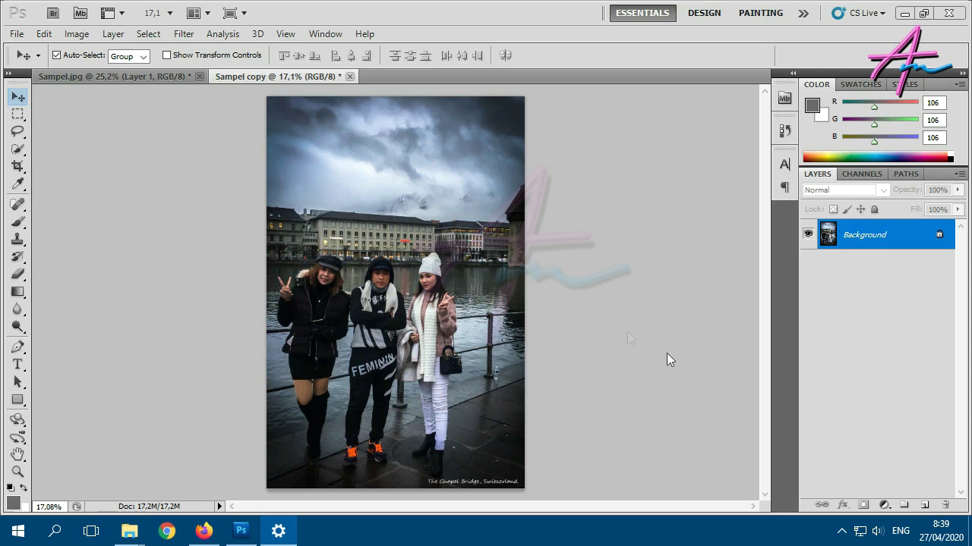
click(922, 510)
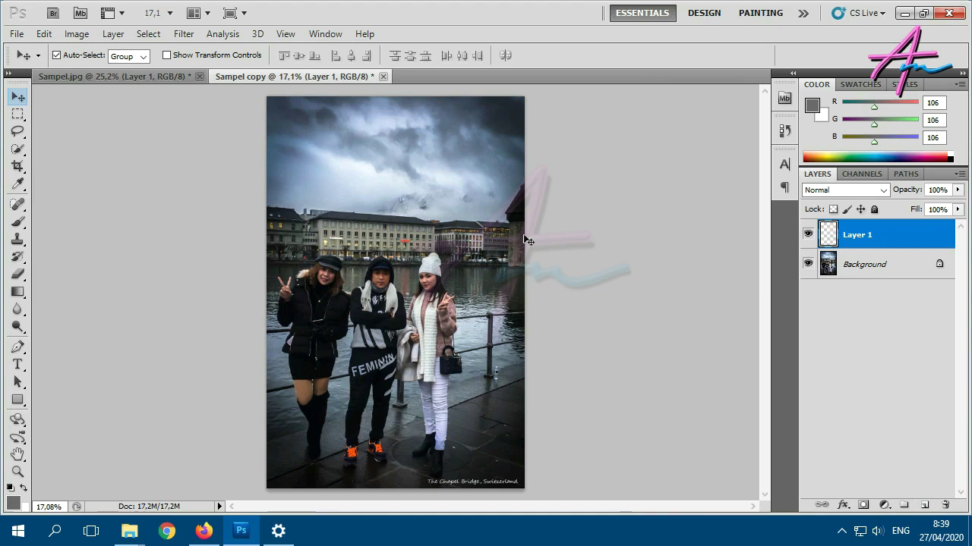
click(18, 293)
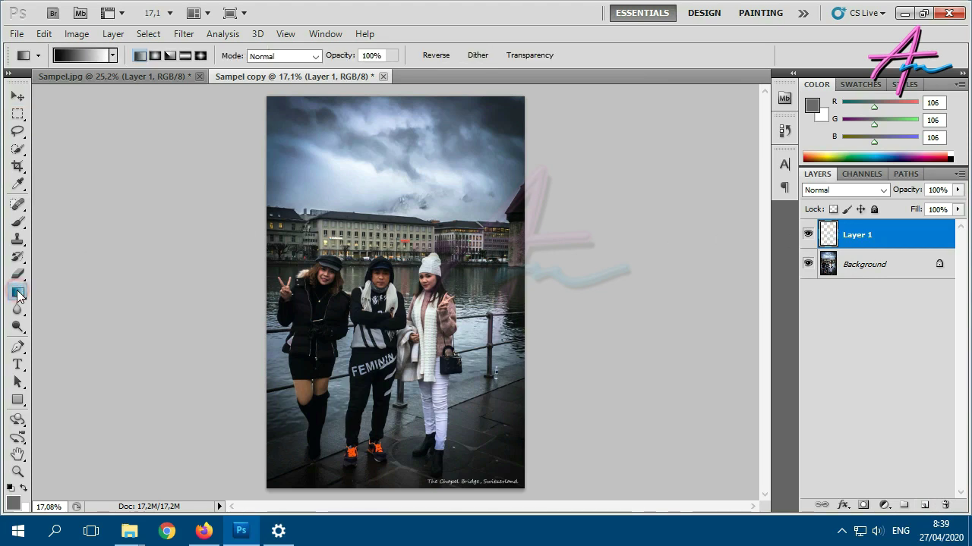
click(86, 60)
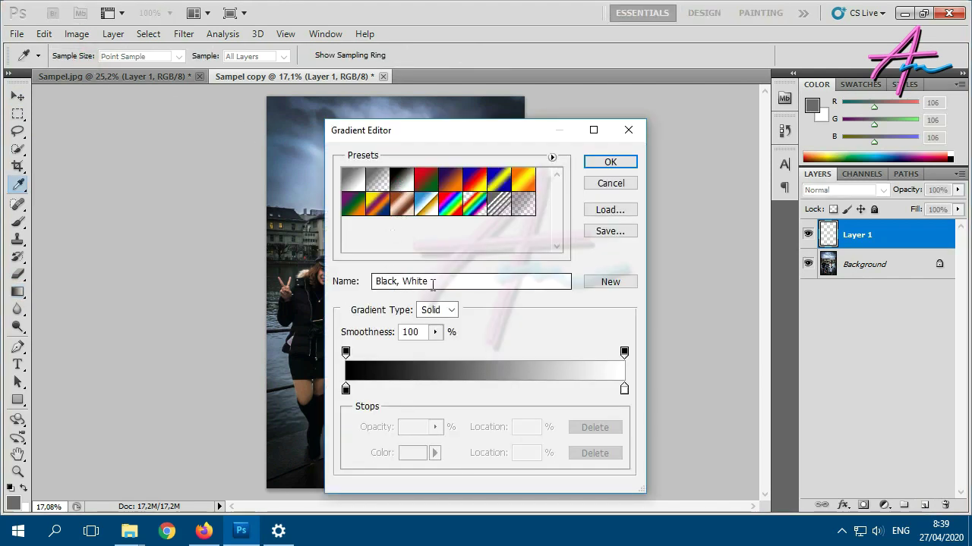
click(600, 163)
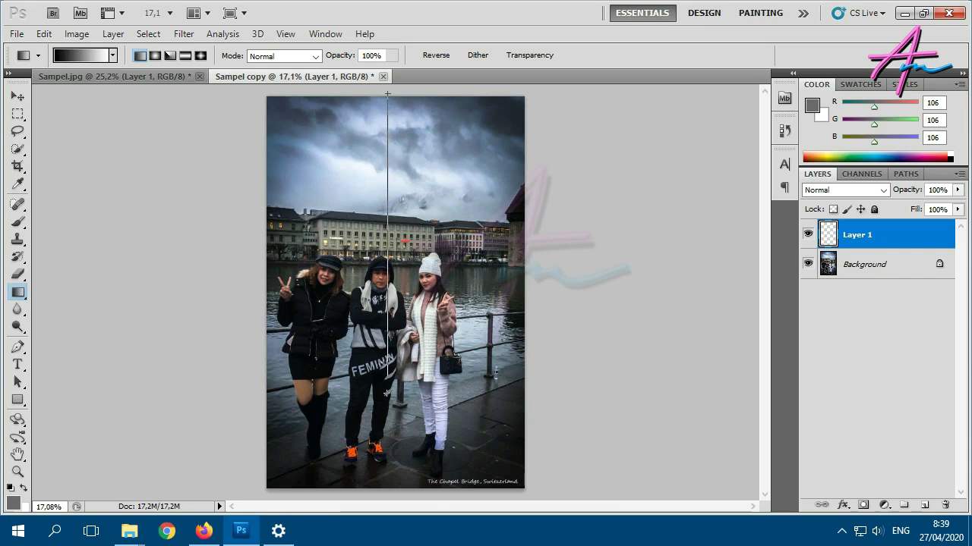
drag(388, 483, 390, 493)
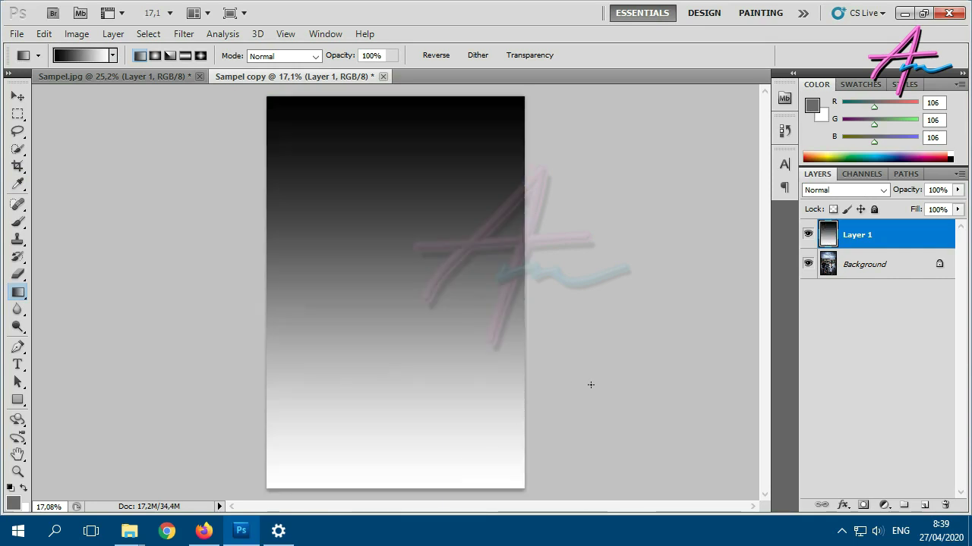
click(808, 235)
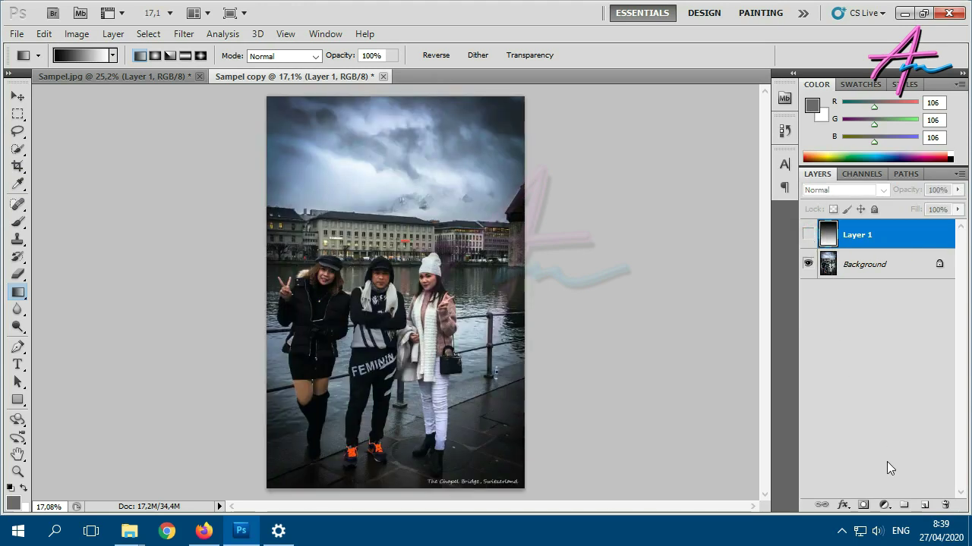
Add empty Layer 2, make Background active, and quick-select the man and the left woman
click(925, 507)
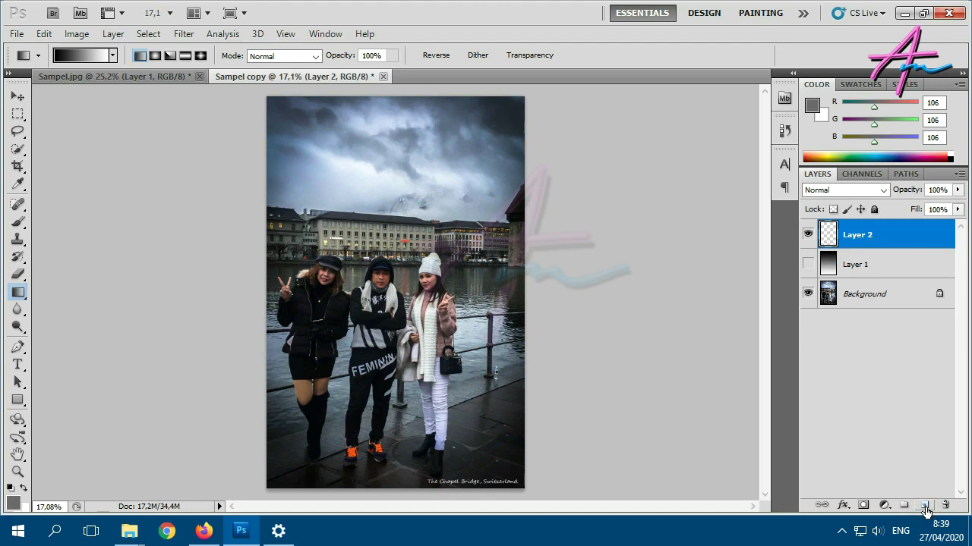
click(853, 295)
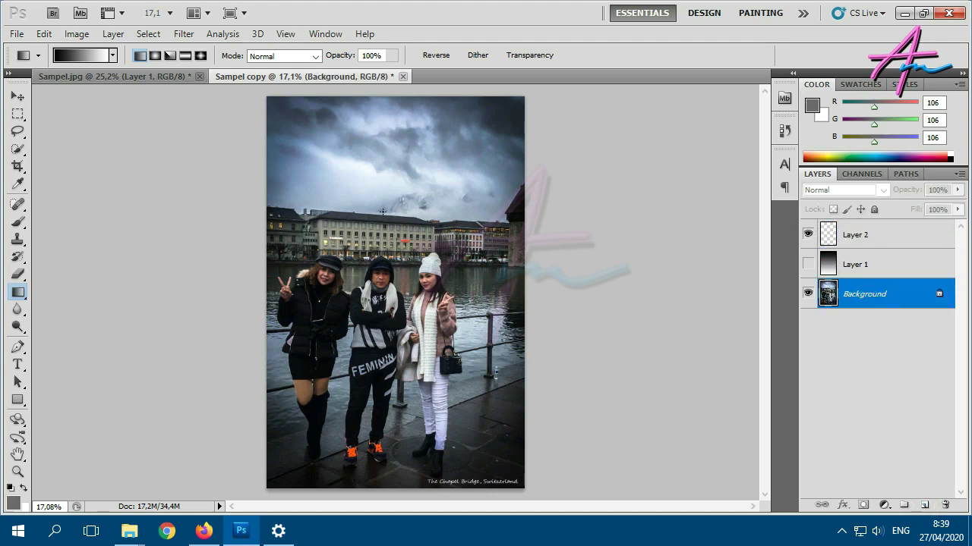
click(20, 151)
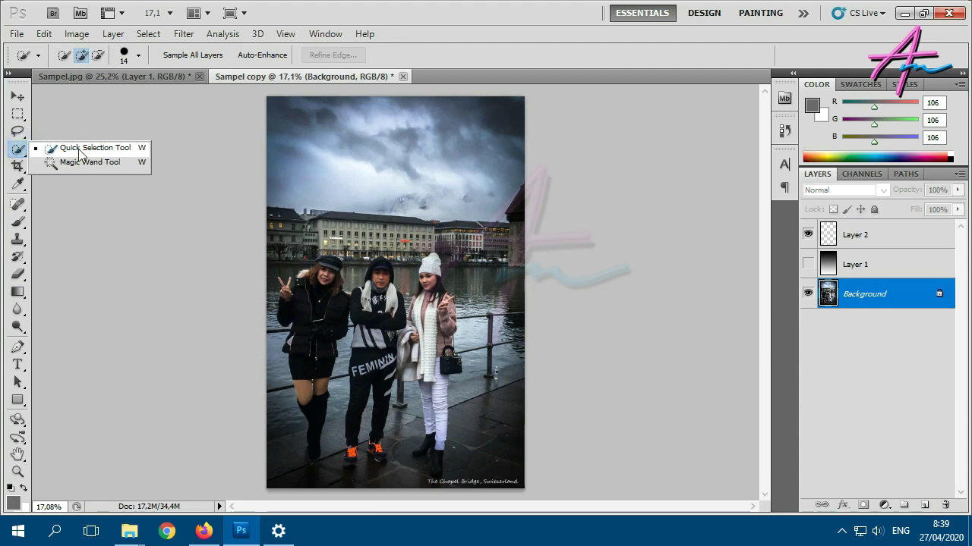
click(103, 152)
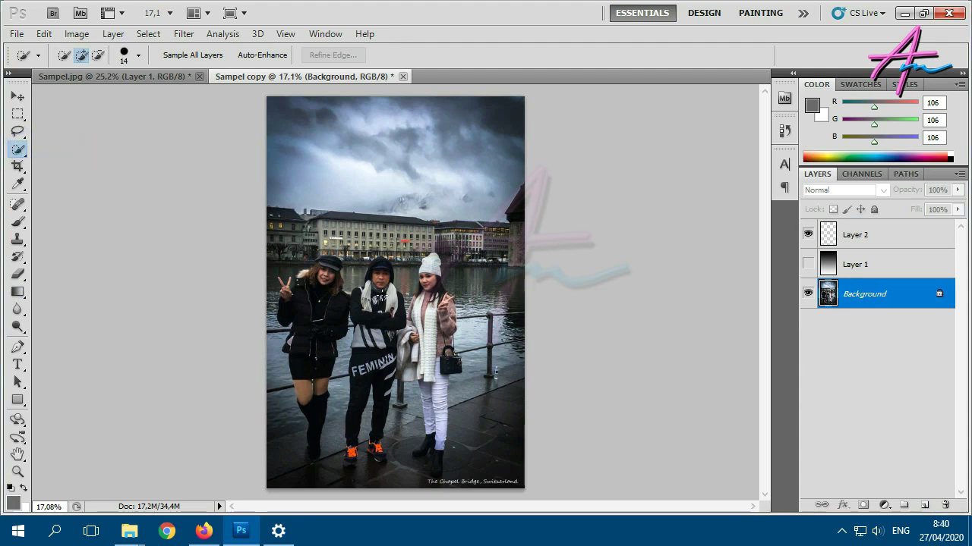
scroll(384, 266, up, 2)
scroll(386, 263, up, 1)
scroll(389, 260, up, 1)
scroll(391, 256, up, 1)
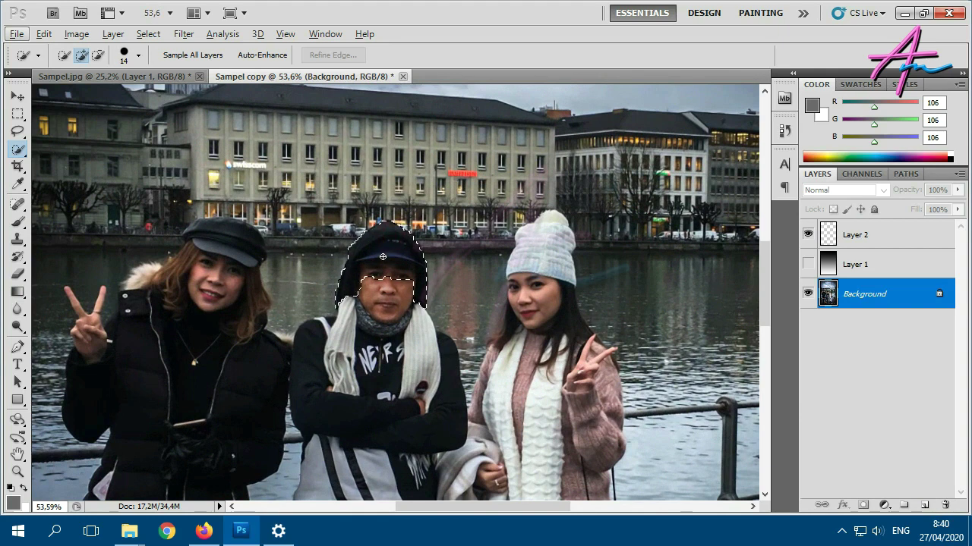
mouse_move(326, 369)
mouse_down()
mouse_move(414, 387)
mouse_move(338, 457)
mouse_up()
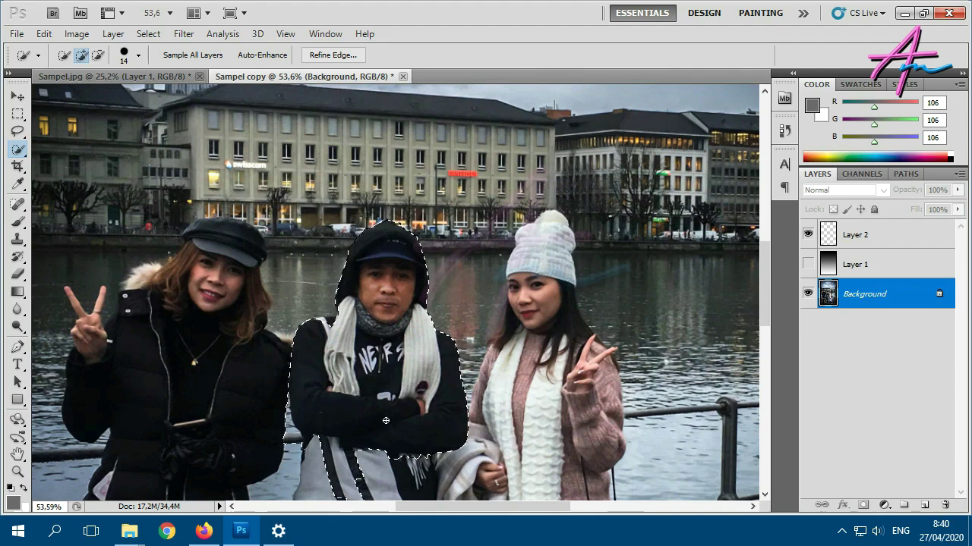
mouse_move(338, 457)
mouse_down()
mouse_move(182, 376)
mouse_move(553, 407)
mouse_move(237, 237)
mouse_up()
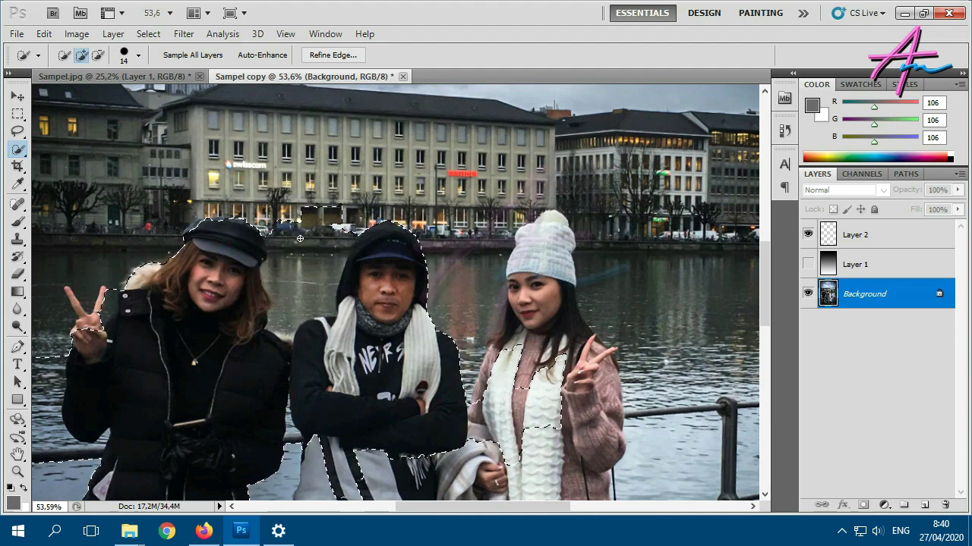
Remove the stray building area, then add the woman's legs and the lower-left and lower-right ground
scroll(308, 185, up, 2)
scroll(308, 185, up, 1)
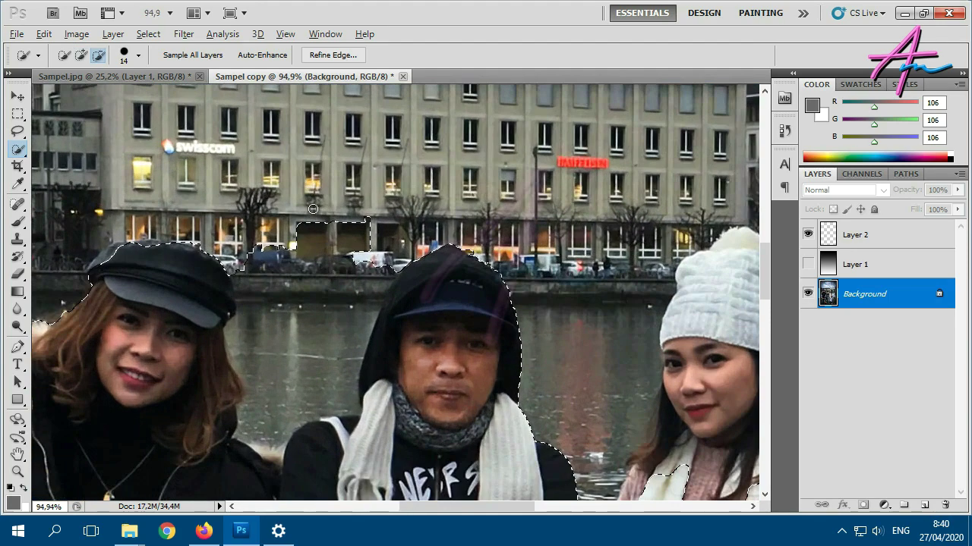
scroll(308, 185, up, 1)
mouse_move(355, 217)
mouse_down()
mouse_move(281, 390)
mouse_move(397, 305)
mouse_move(295, 295)
mouse_up()
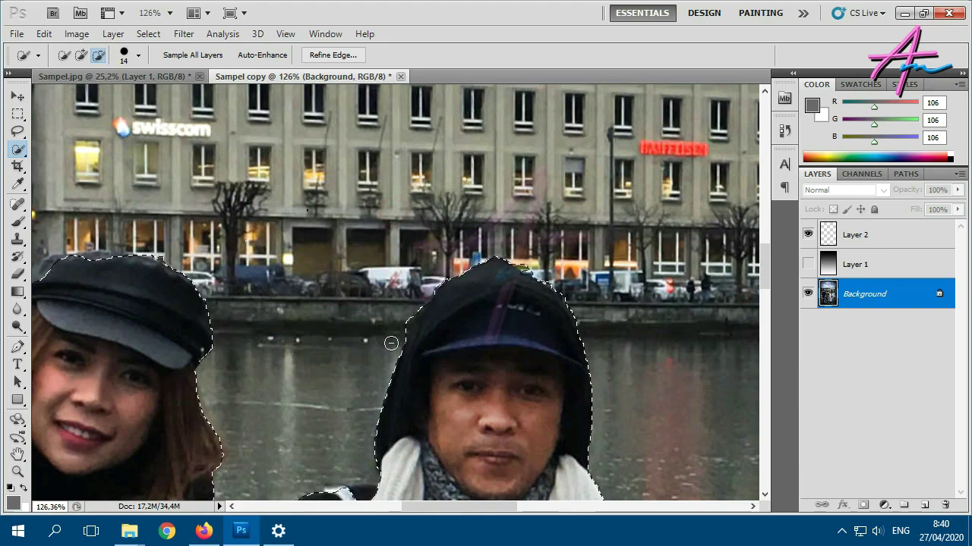
scroll(354, 245, down, 2)
scroll(303, 258, down, 2)
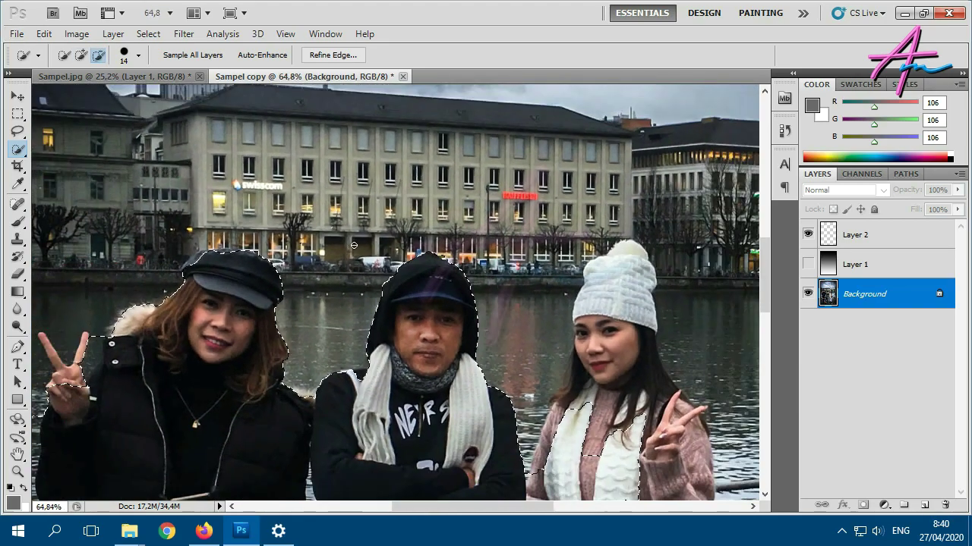
scroll(303, 304, down, 2)
scroll(240, 375, down, 1)
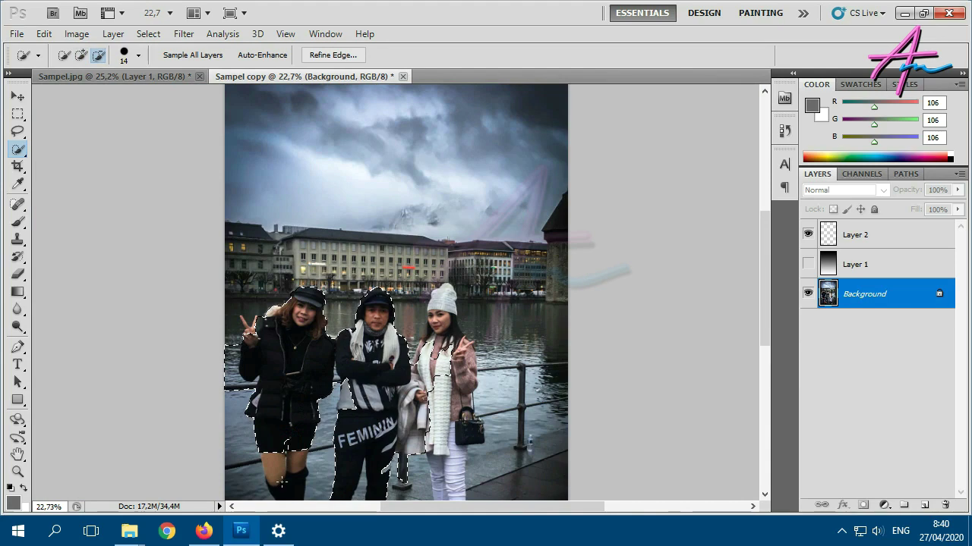
drag(287, 442, 292, 486)
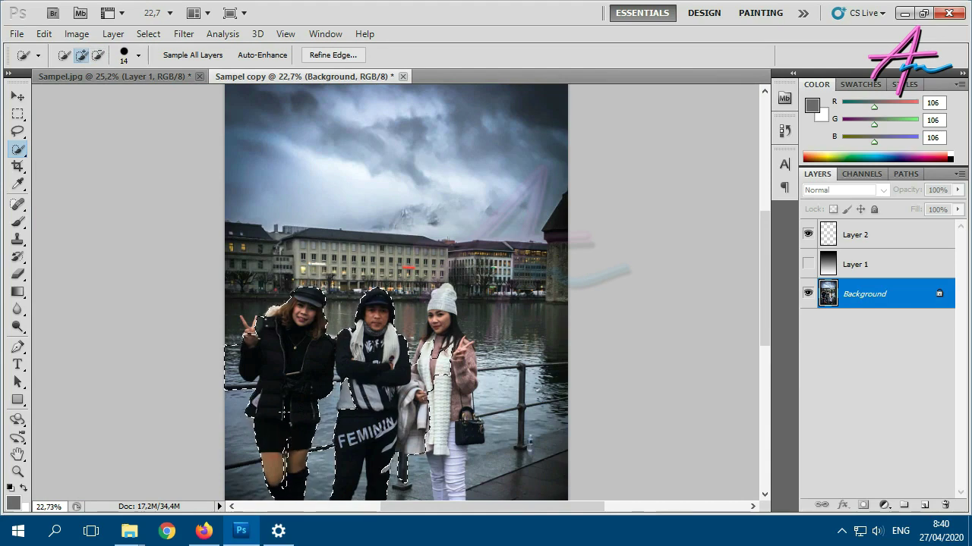
scroll(319, 326, down, 3)
scroll(339, 416, up, 2)
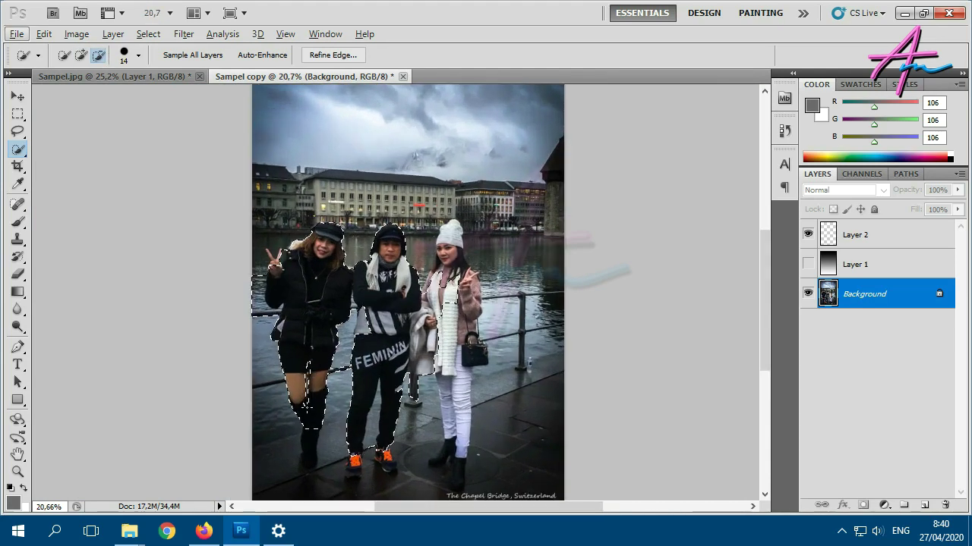
drag(338, 416, 326, 459)
drag(389, 389, 546, 357)
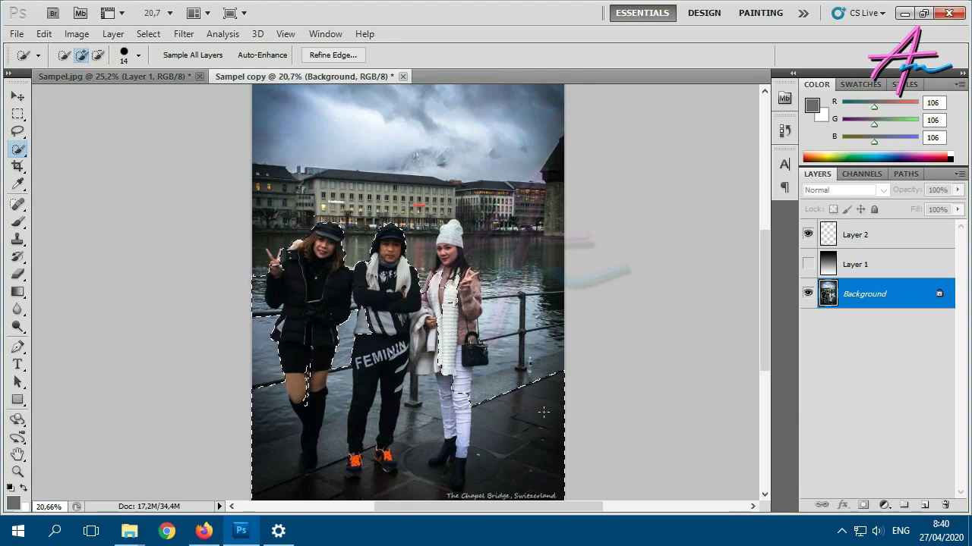
Alt-subtract stray areas while zooming in and out to check the selection edges
scroll(491, 353, up, 3)
scroll(491, 353, up, 3)
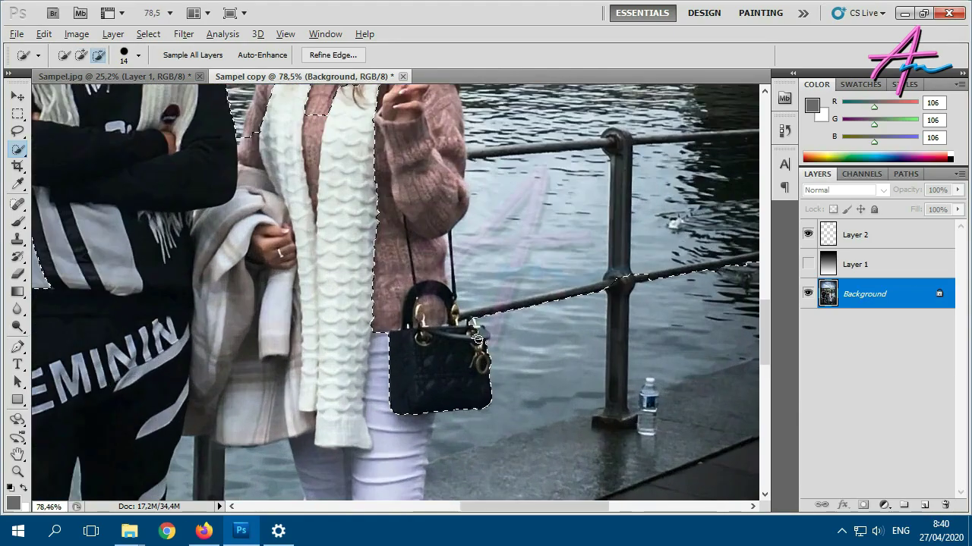
scroll(431, 136, down, 2)
scroll(425, 167, down, 2)
scroll(410, 212, down, 1)
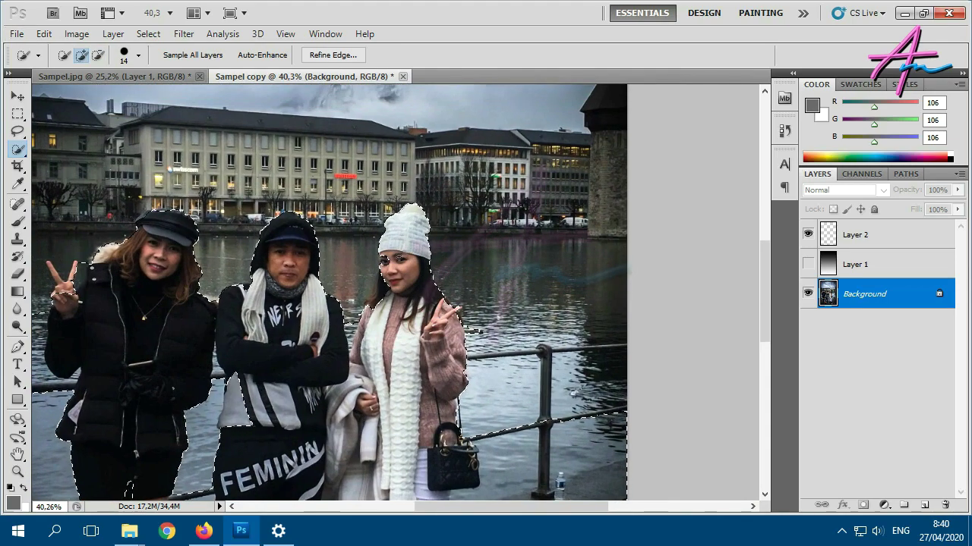
scroll(372, 228, up, 3)
key(alt)
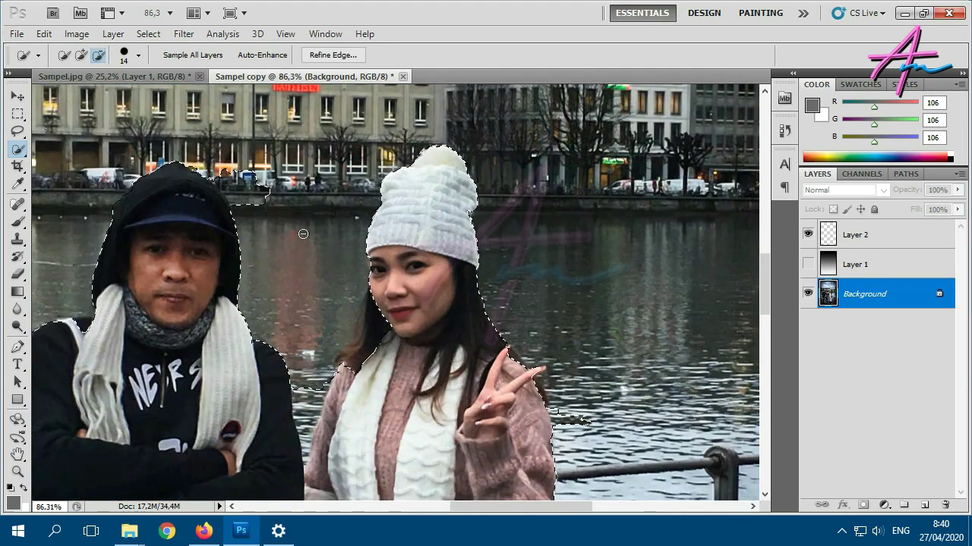
scroll(256, 202, down, 2)
scroll(256, 202, down, 2)
scroll(346, 343, down, 1)
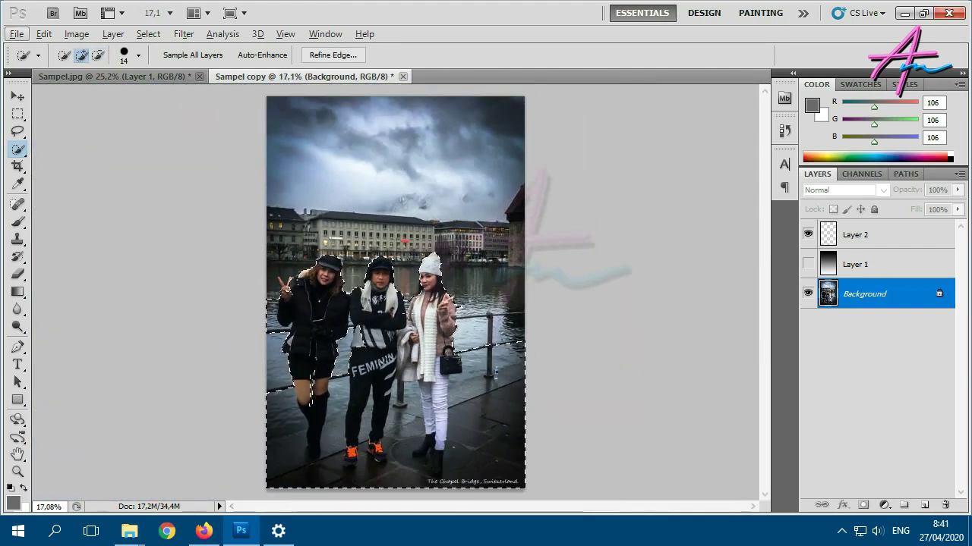
key(alt)
scroll(311, 409, up, 1)
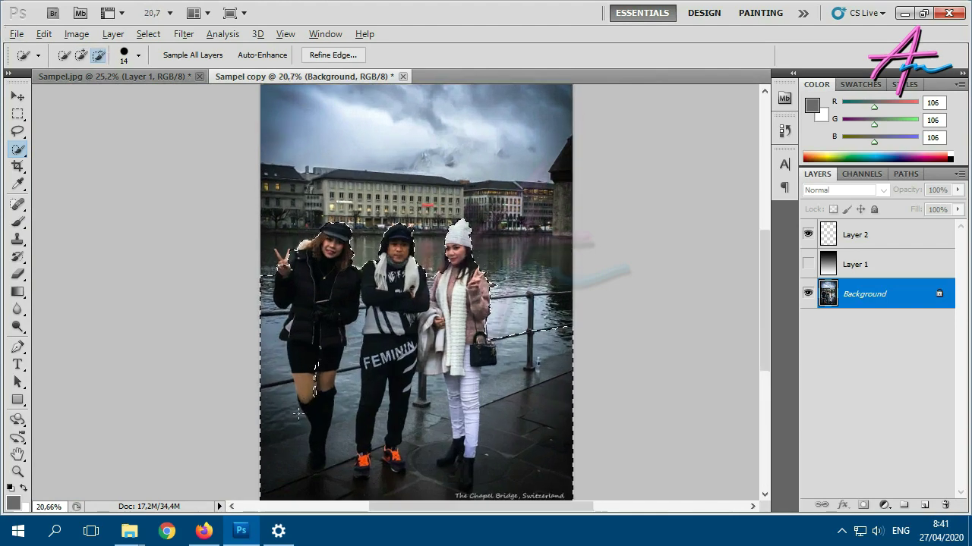
scroll(319, 392, down, 1)
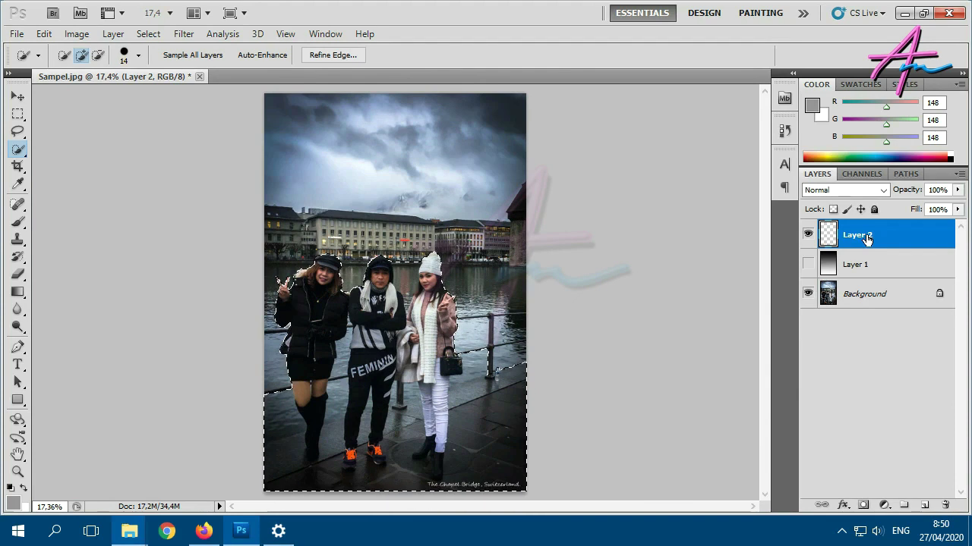
Select the Brush Tool with foreground colour mid grey RGB 149,149,149
click(18, 220)
click(74, 221)
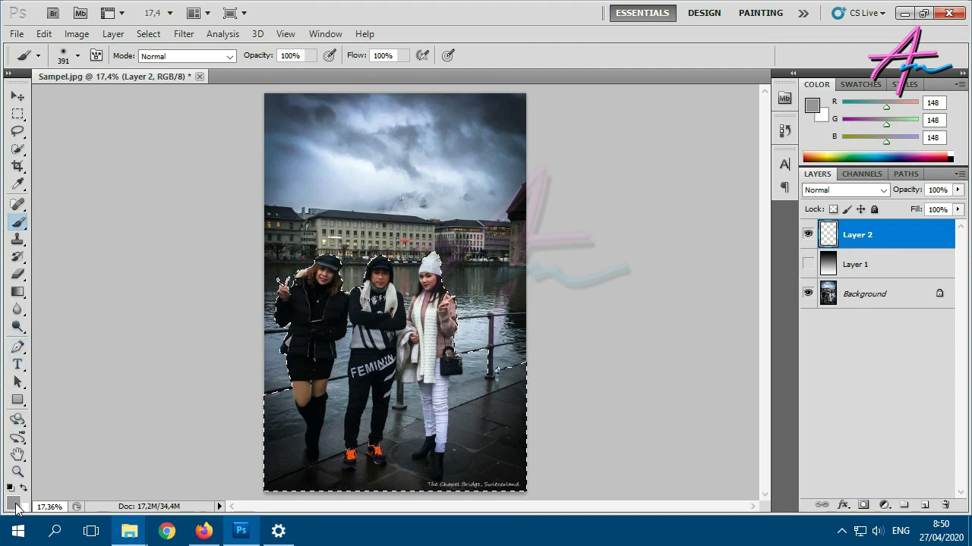
click(12, 502)
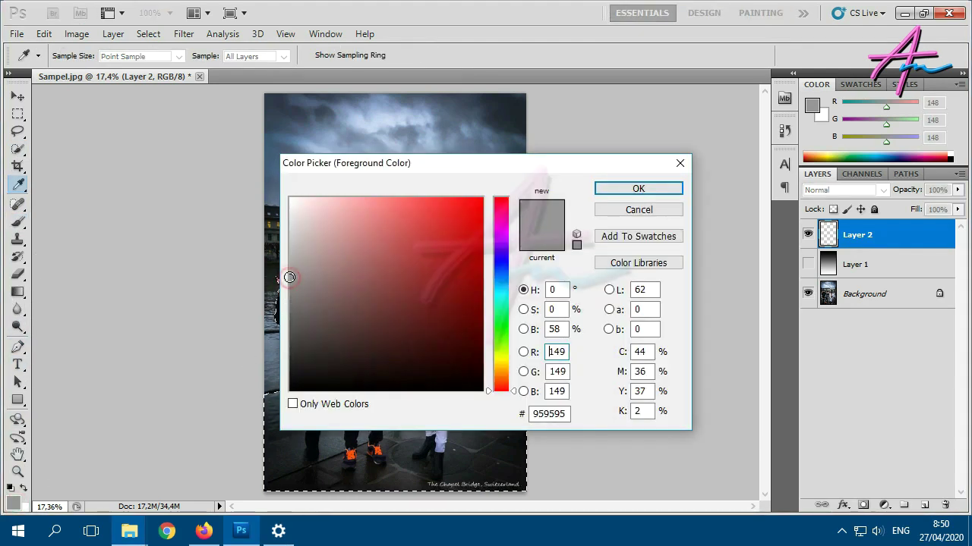
click(638, 188)
Paint grey over the faces, torsos, legs and pavement, then make the gradient Layer 1 visible
mouse_move(391, 296)
mouse_down()
mouse_move(334, 285)
mouse_move(338, 320)
mouse_move(319, 372)
mouse_move(463, 279)
mouse_up()
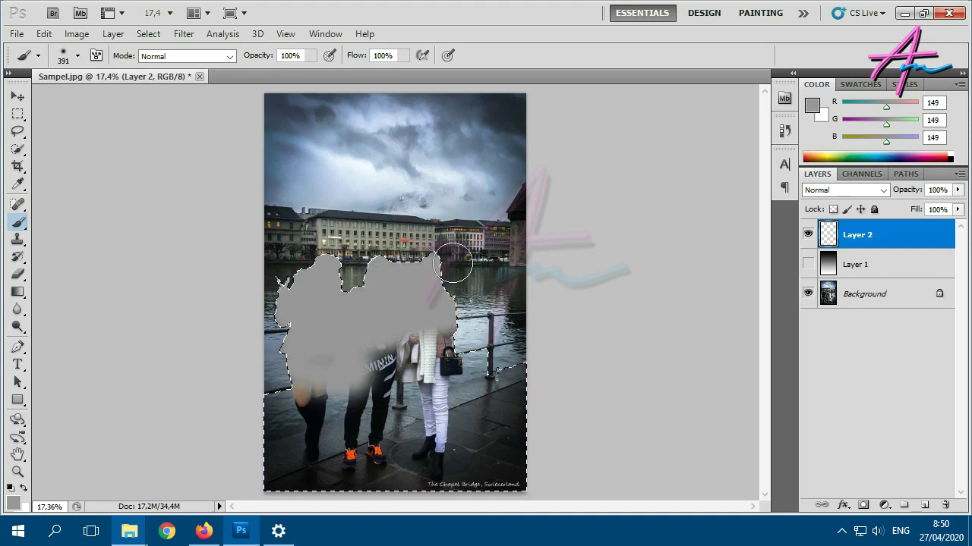
mouse_move(464, 316)
mouse_down()
mouse_move(403, 349)
mouse_move(455, 372)
mouse_move(78, 419)
mouse_move(485, 413)
mouse_move(456, 386)
mouse_move(542, 372)
mouse_up()
mouse_move(419, 462)
mouse_down()
mouse_move(559, 472)
mouse_move(481, 440)
mouse_move(281, 471)
mouse_move(331, 414)
mouse_move(217, 460)
mouse_move(305, 468)
mouse_up()
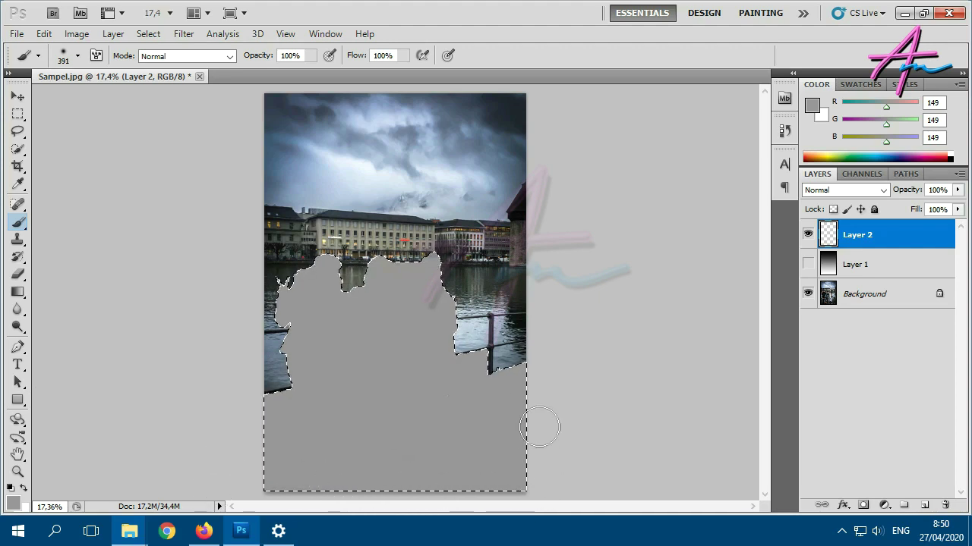
drag(271, 415, 506, 410)
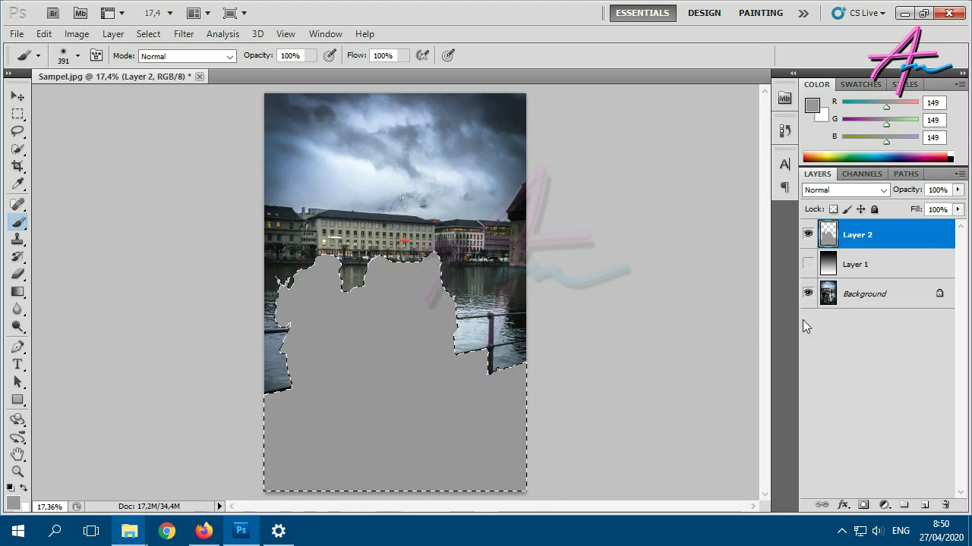
click(808, 265)
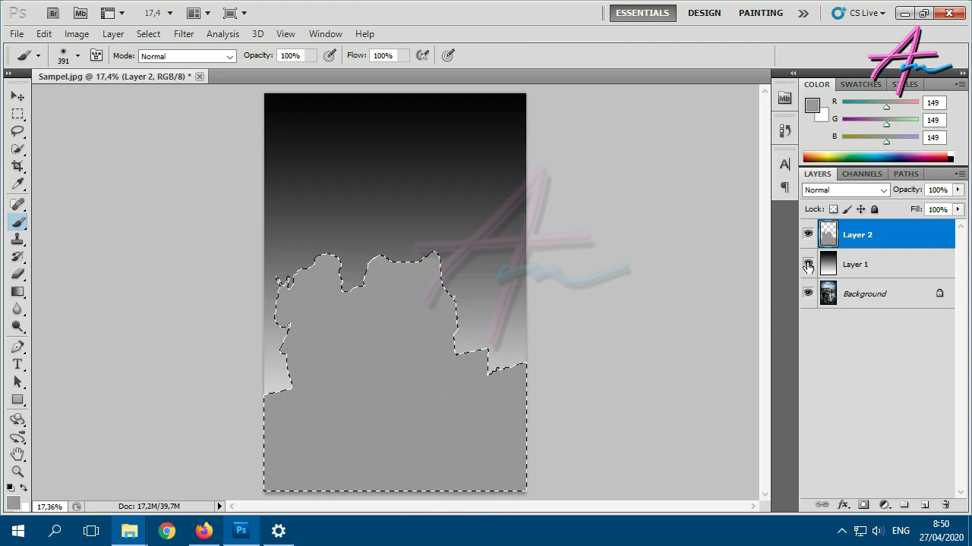
Save As Sampel_Depth.jpg in JPEG format, confirming Quality 12 Maximum
click(16, 34)
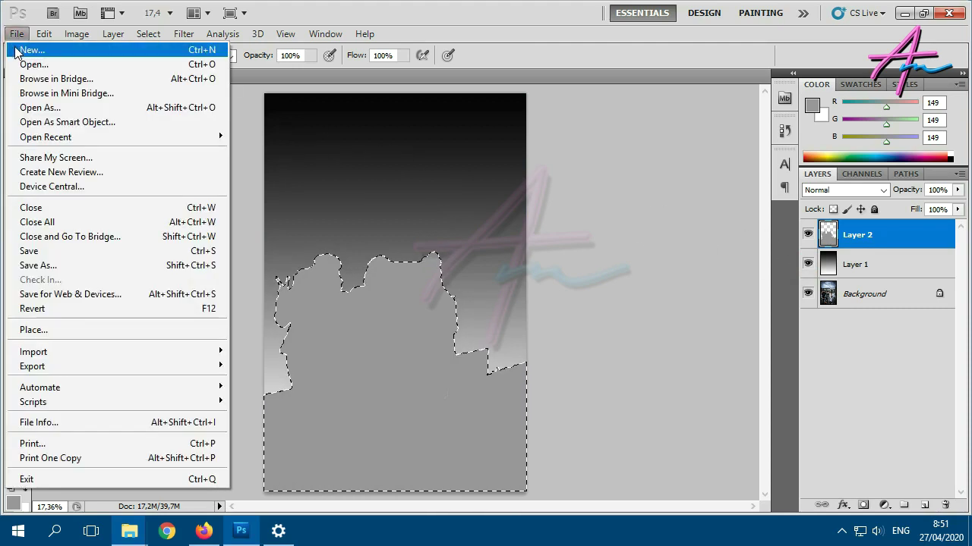
click(33, 266)
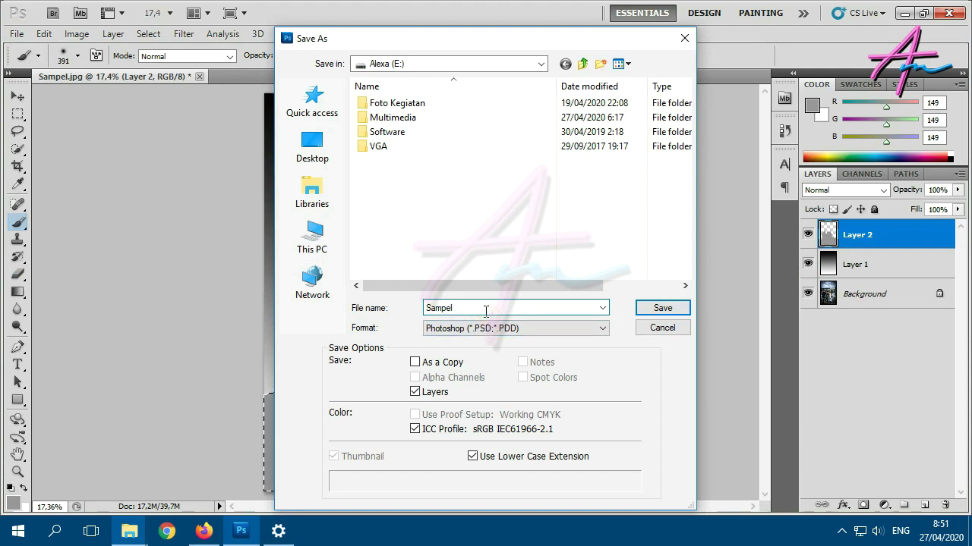
text(_depth)
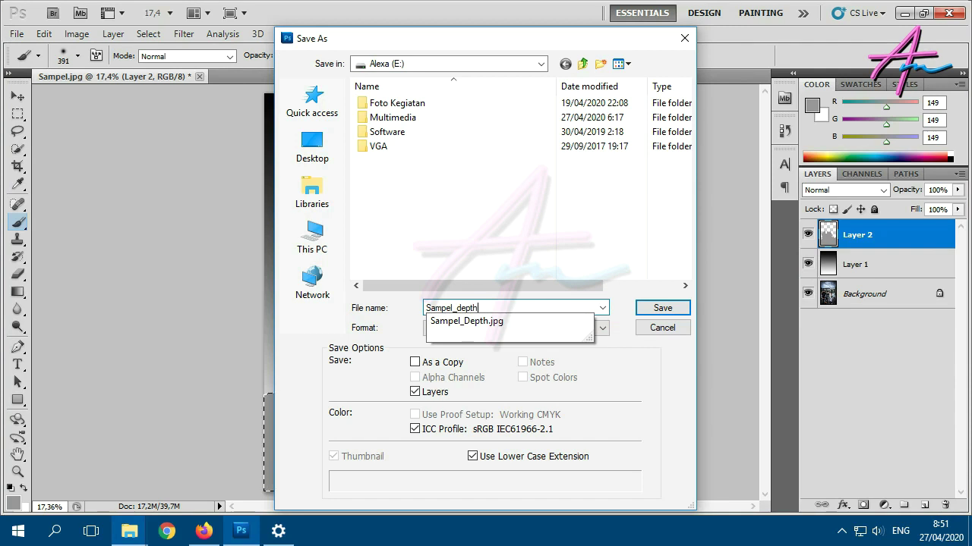
click(471, 321)
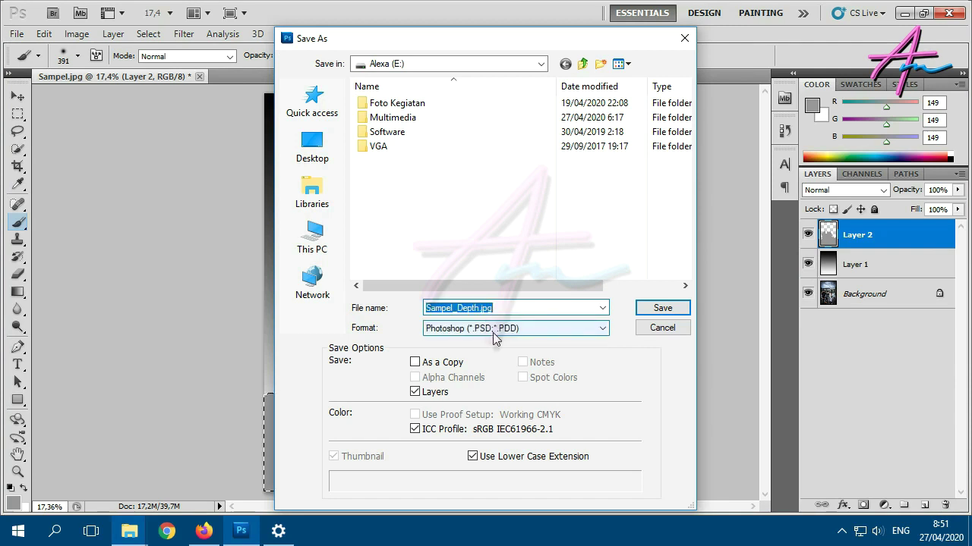
click(492, 332)
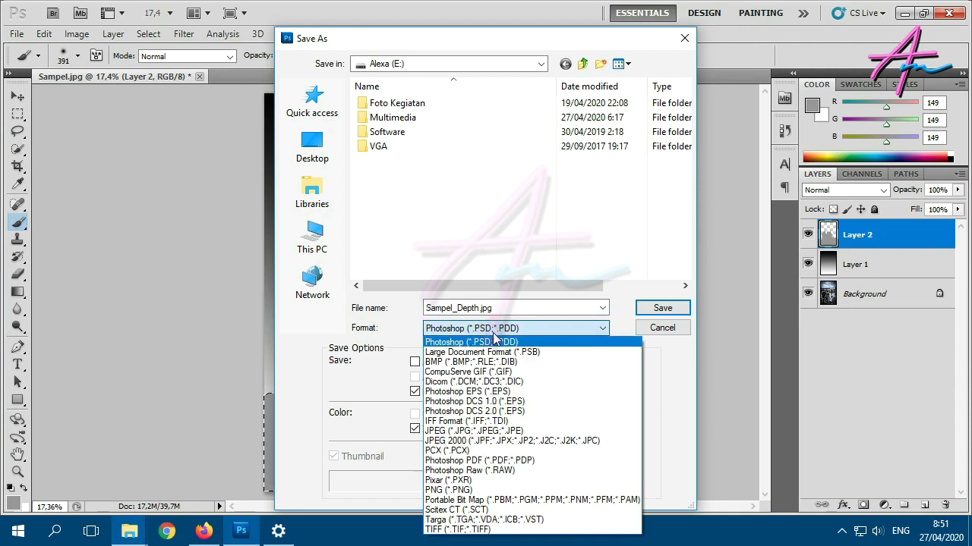
click(488, 432)
click(653, 308)
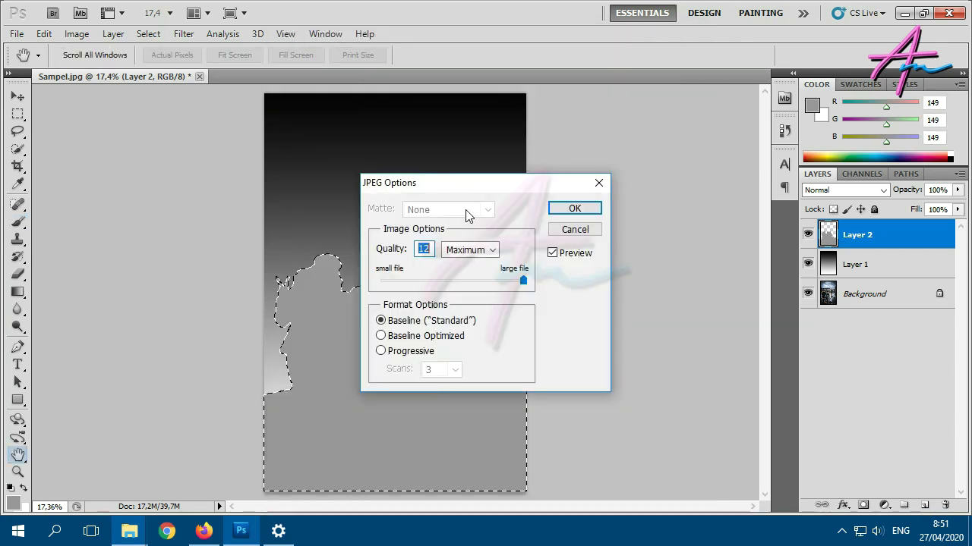
click(560, 212)
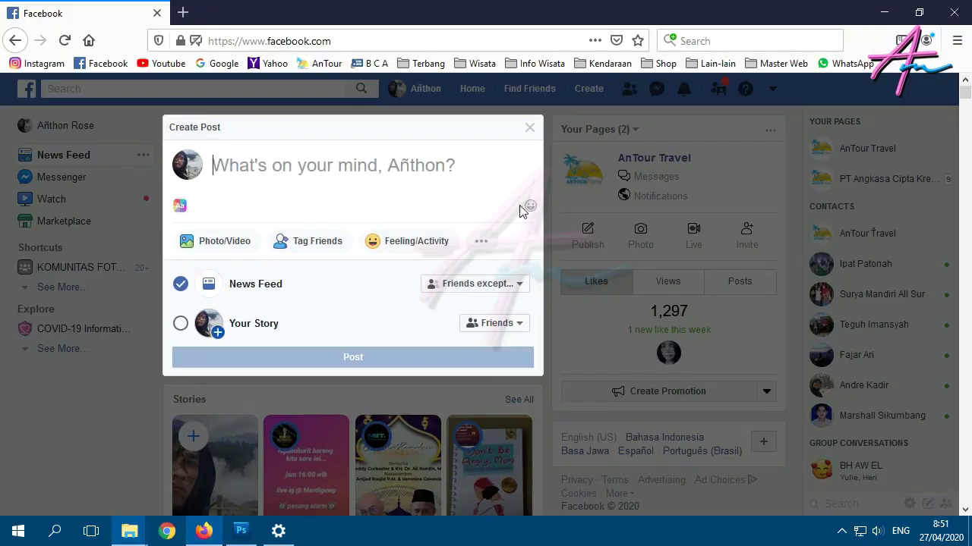
Upload both Sampel and Sampel_Depth images into the Create Post box and scroll to review the 3D photo
click(238, 243)
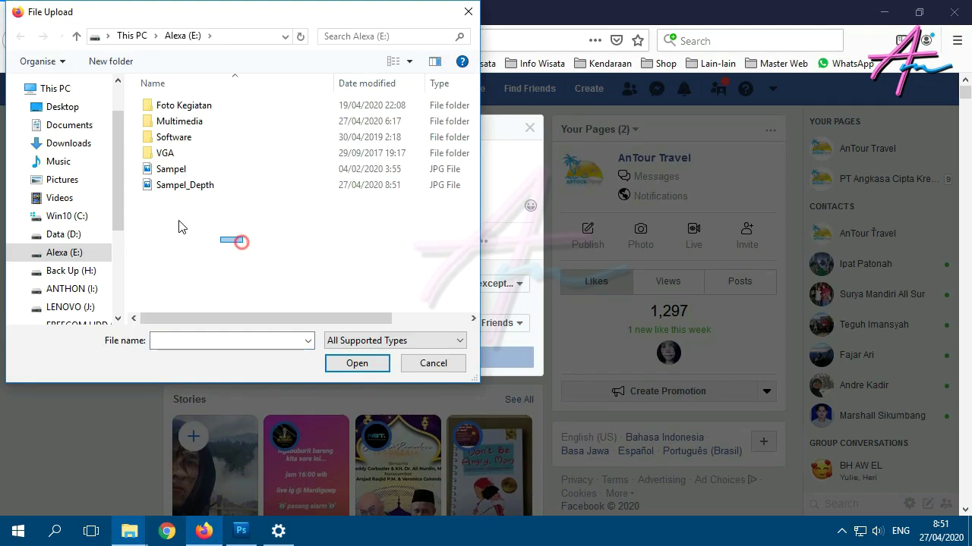
drag(243, 242, 154, 182)
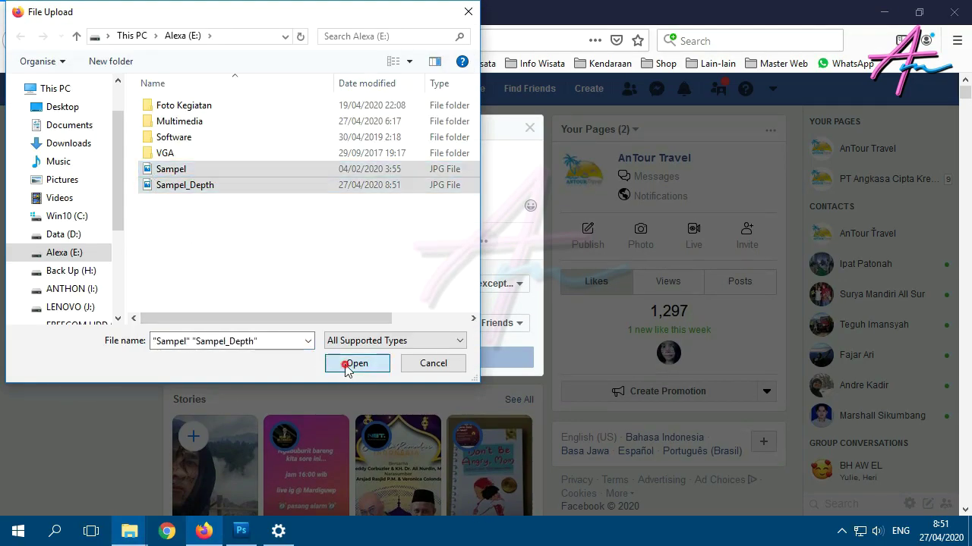
click(355, 364)
scroll(562, 391, down, 3)
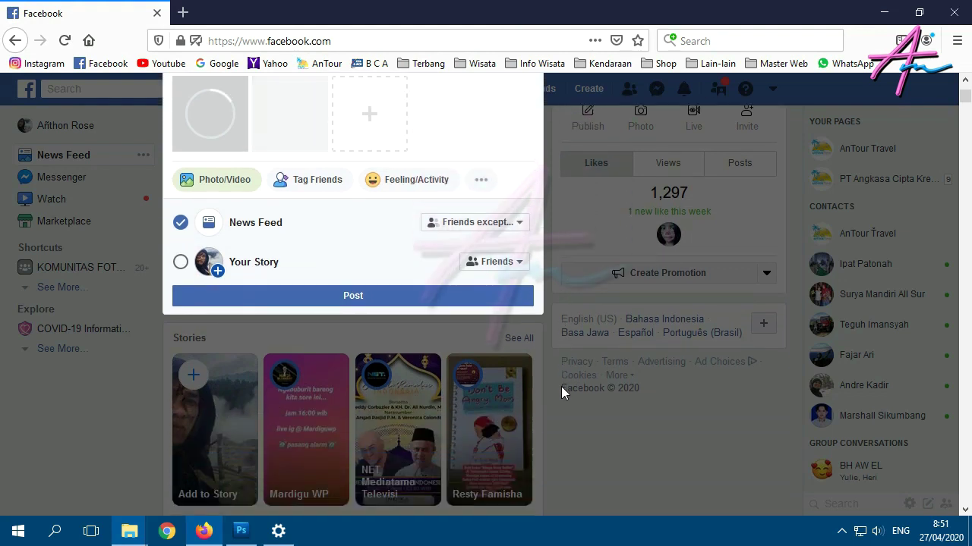
scroll(510, 238, up, 2)
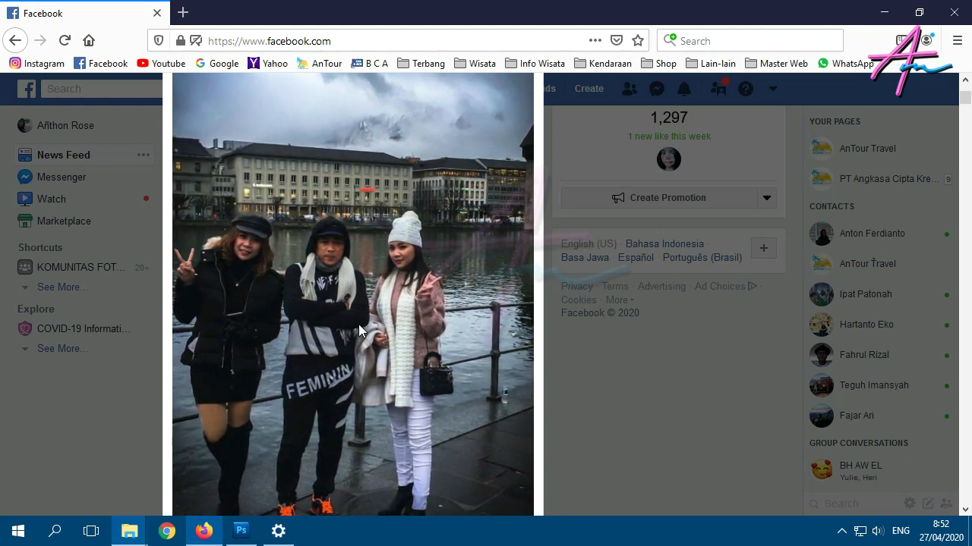
scroll(364, 348, down, 5)
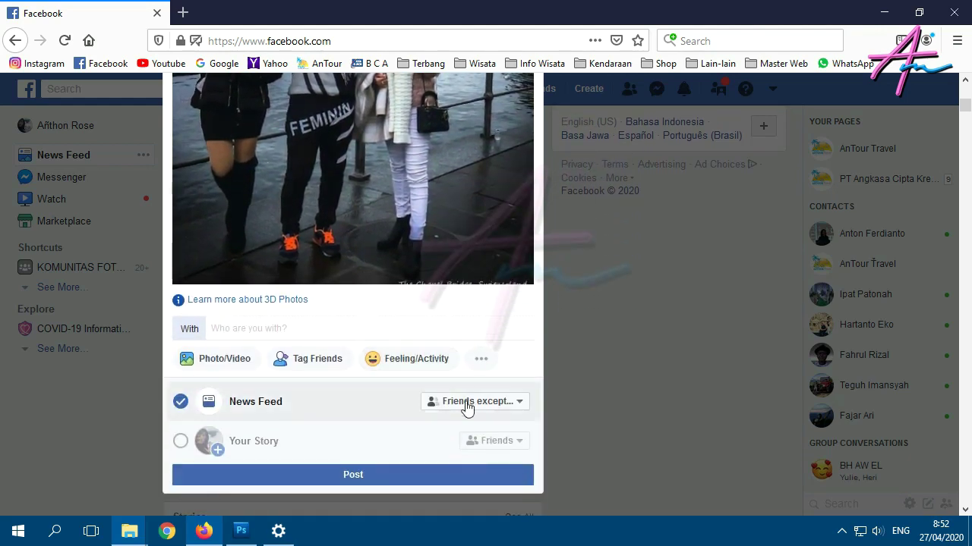